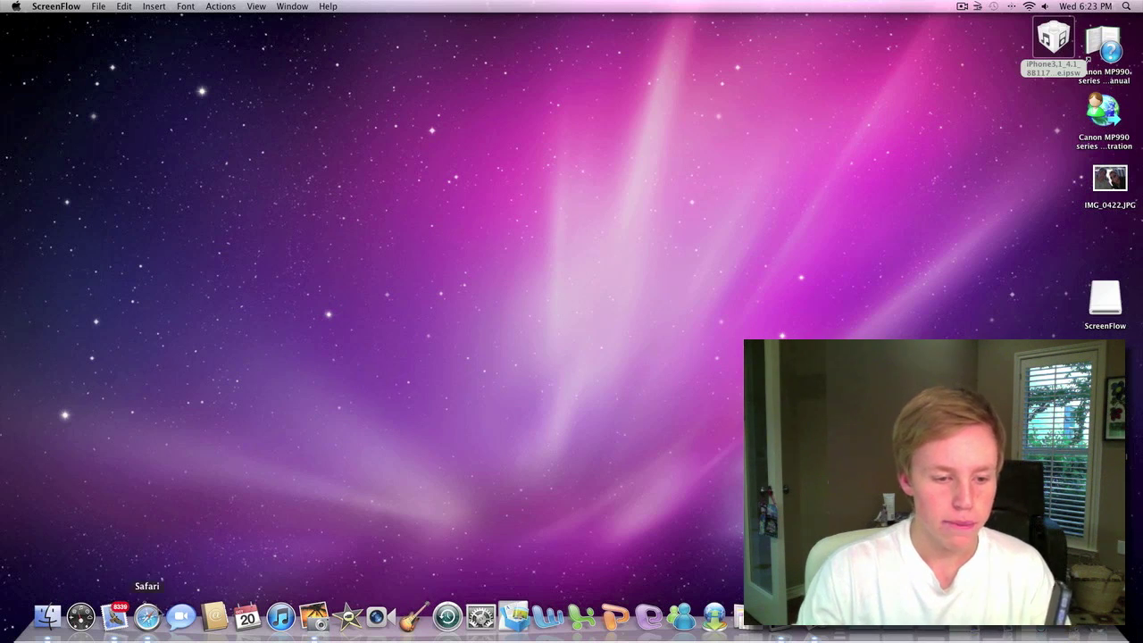
# On the Dev-Team blog, select the iPod touch 3G entry in the supported devices list.
pyautogui.click(147, 616)
pyautogui.scroll(10, 364, 272)
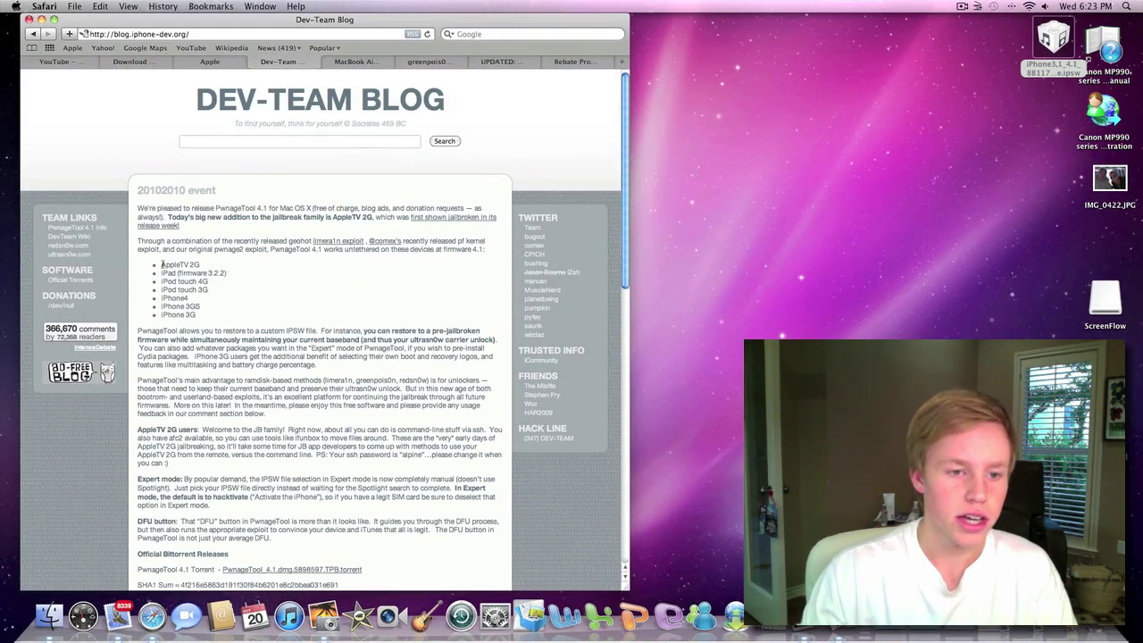
pyautogui.moveTo(160, 265); pyautogui.dragTo(208, 315)
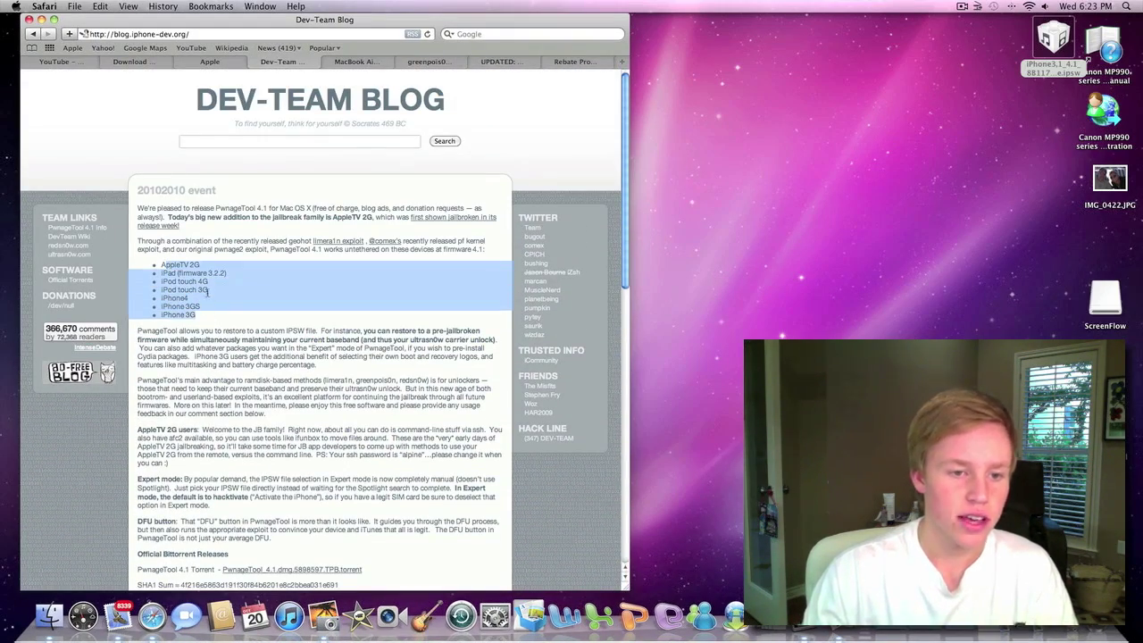
pyautogui.tripleClick(208, 292)
pyautogui.click(208, 290)
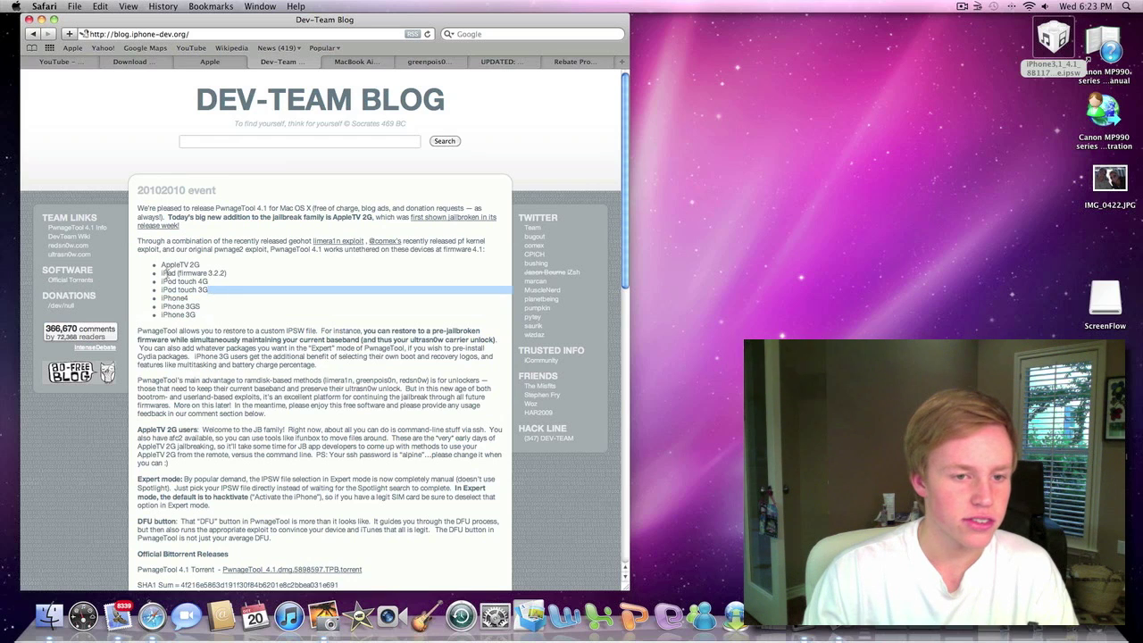
# Highlight the iPhone 3GS line, scroll through the post, then minimize the blog window.
pyautogui.moveTo(157, 266); pyautogui.dragTo(213, 314)
pyautogui.tripleClick(212, 309)
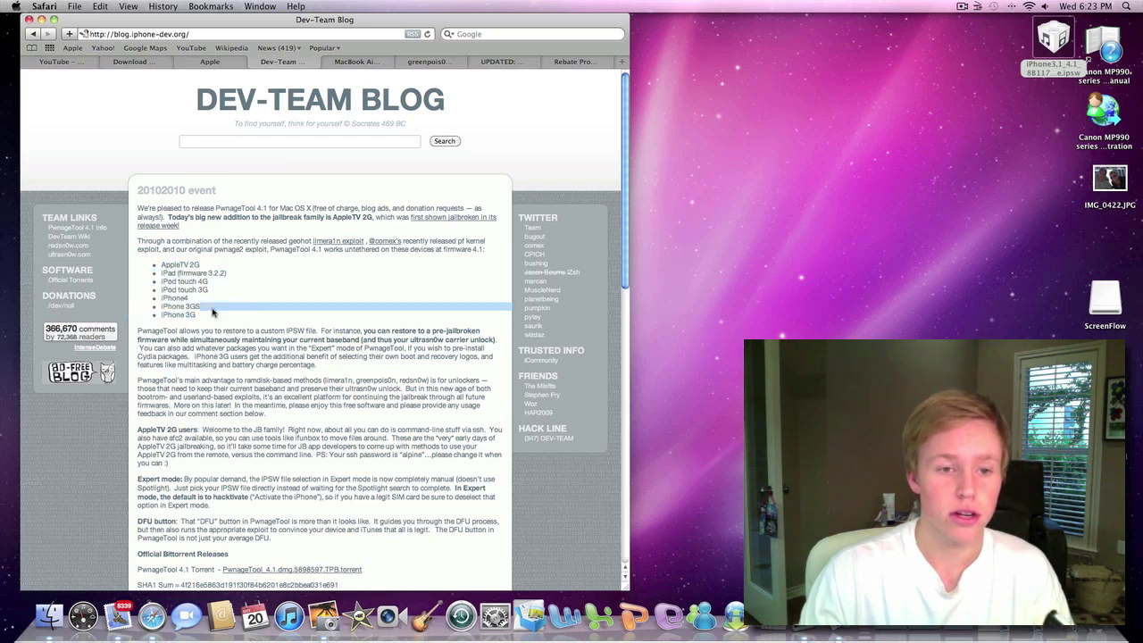
pyautogui.click(212, 309)
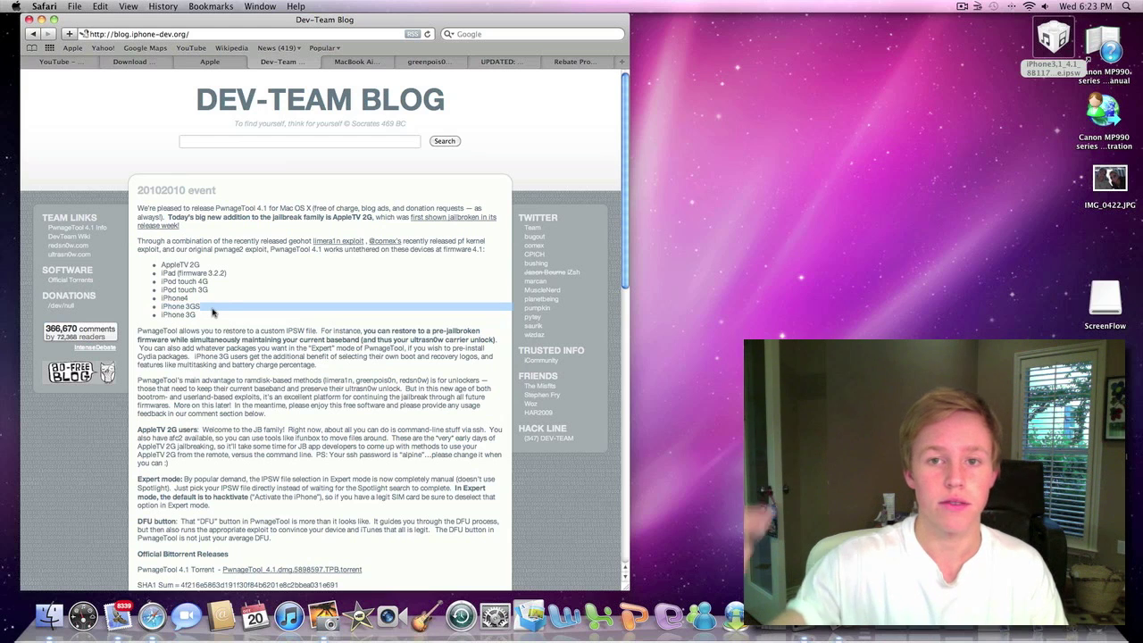
pyautogui.tripleClick(184, 306)
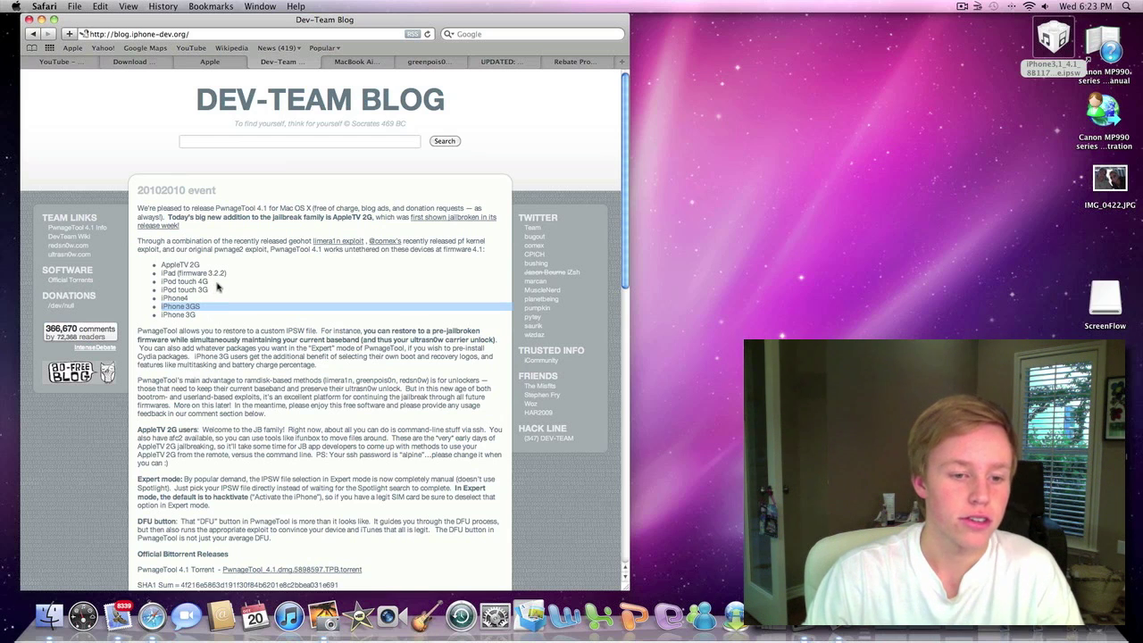
pyautogui.scroll(-5, 232, 285)
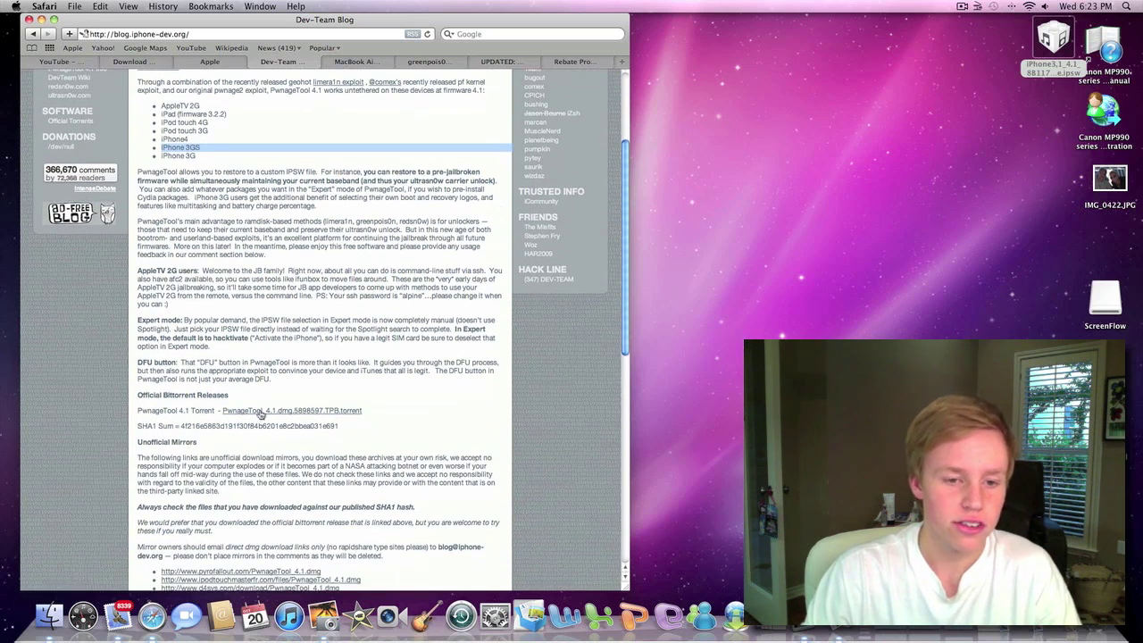
pyautogui.scroll(-2, 242, 459)
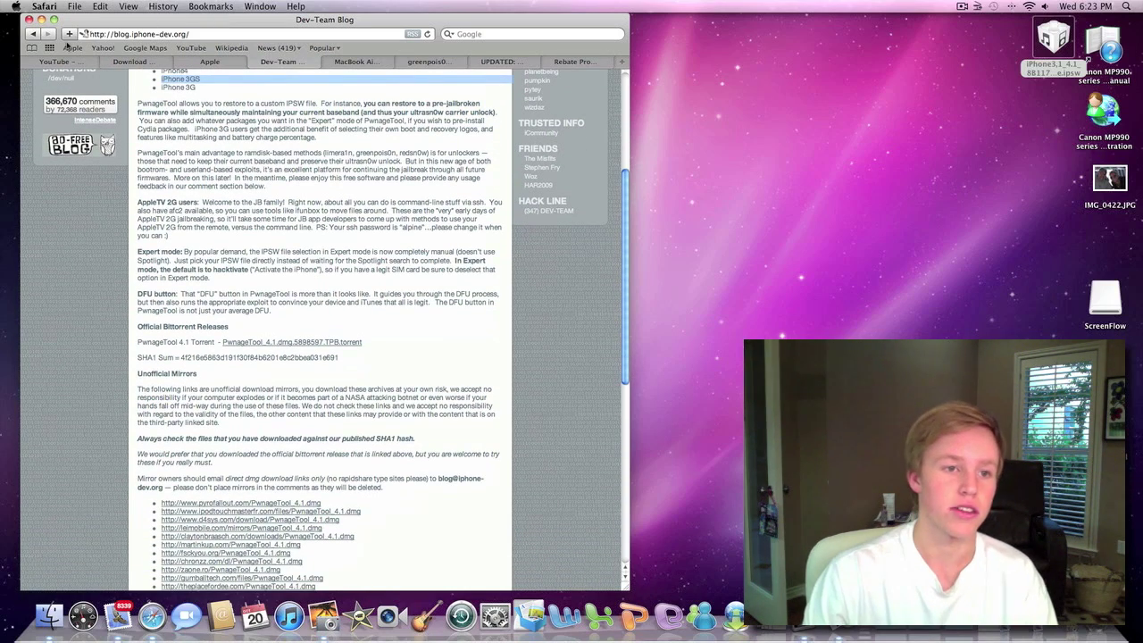
pyautogui.click(41, 20)
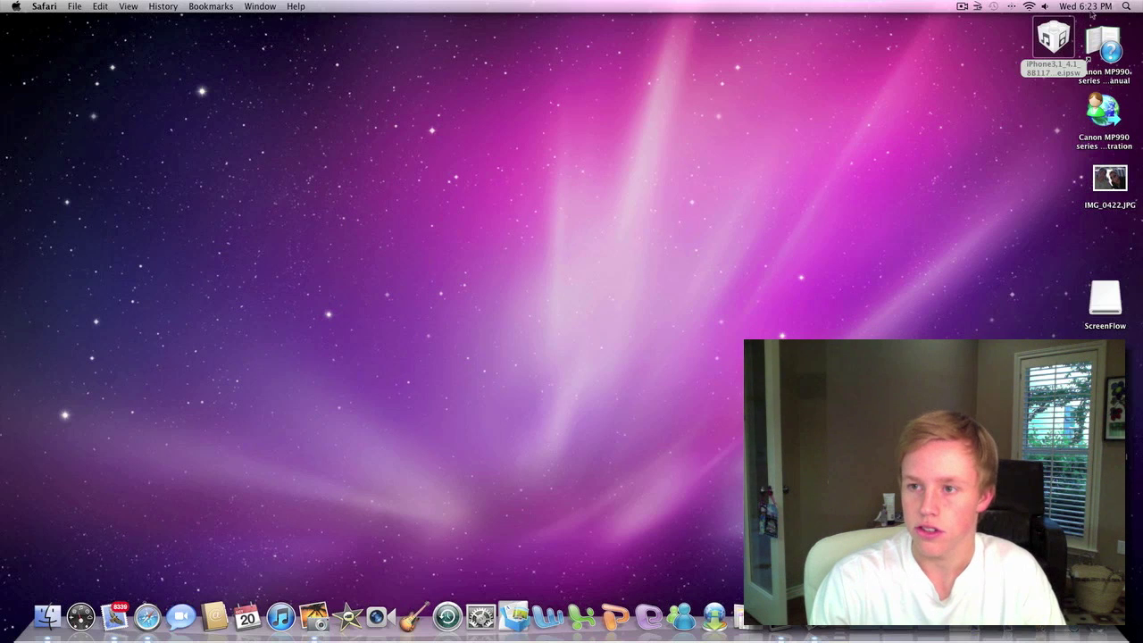
# Launch PwnageTool through a Spotlight search for 'pw' and dismiss the copyright notice.
pyautogui.click(1126, 6)
pyautogui.write('pw')
pyautogui.click(1082, 59)
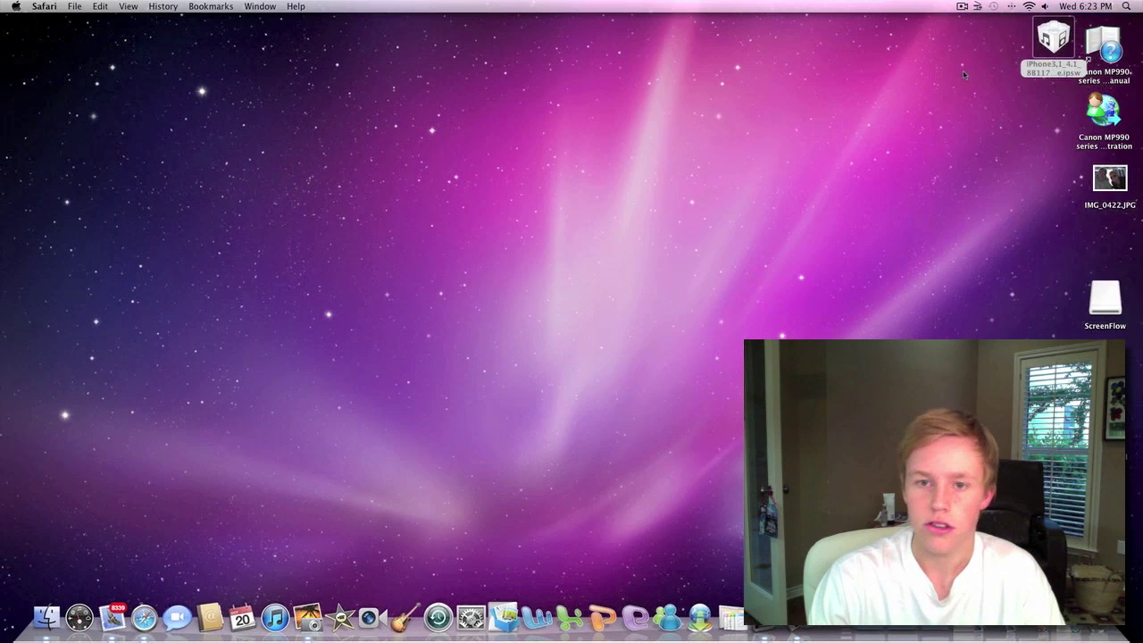
pyautogui.click(573, 409)
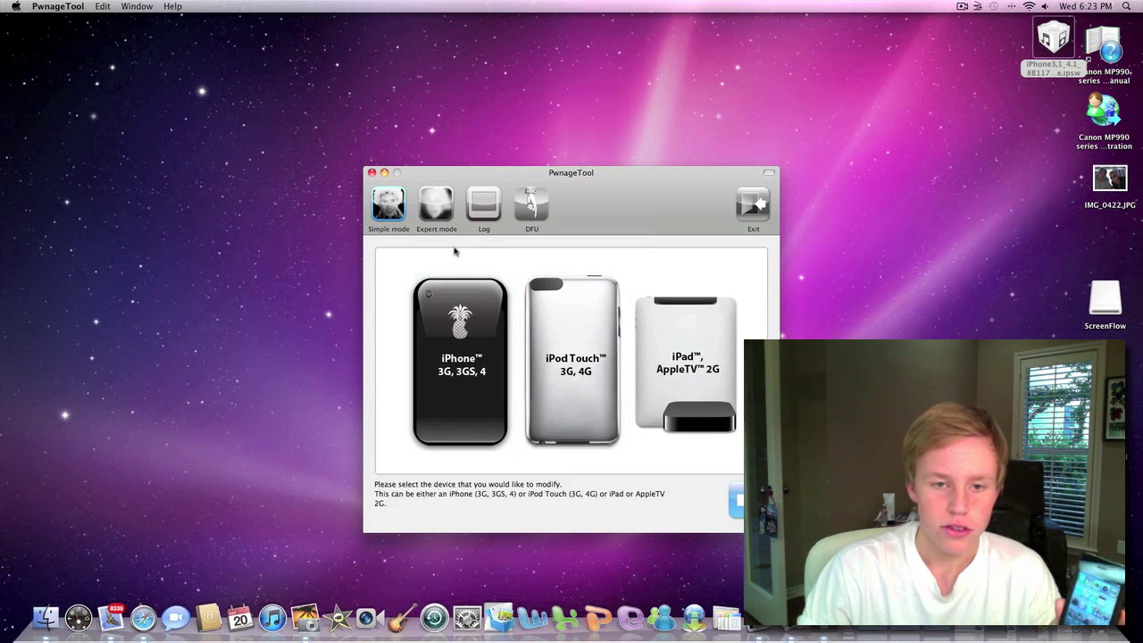
# Use Expert mode for an iPhone and load iPhone3,1_4.1_8B117_Restore.ipsw from the Desktop.
pyautogui.click(439, 219)
pyautogui.click(477, 340)
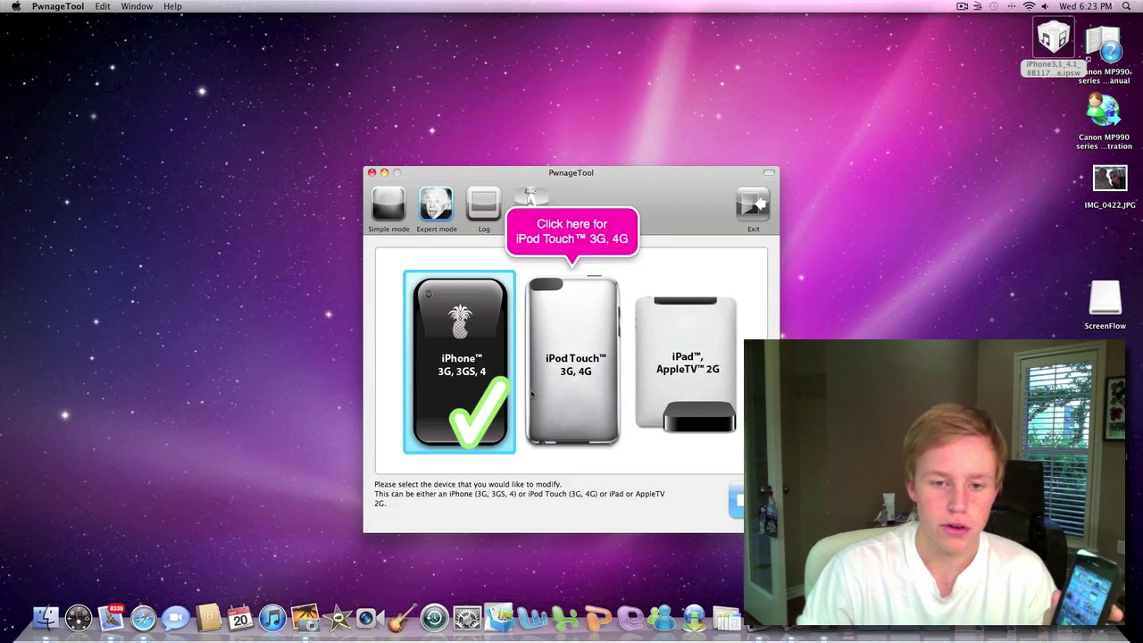
pyautogui.click(734, 498)
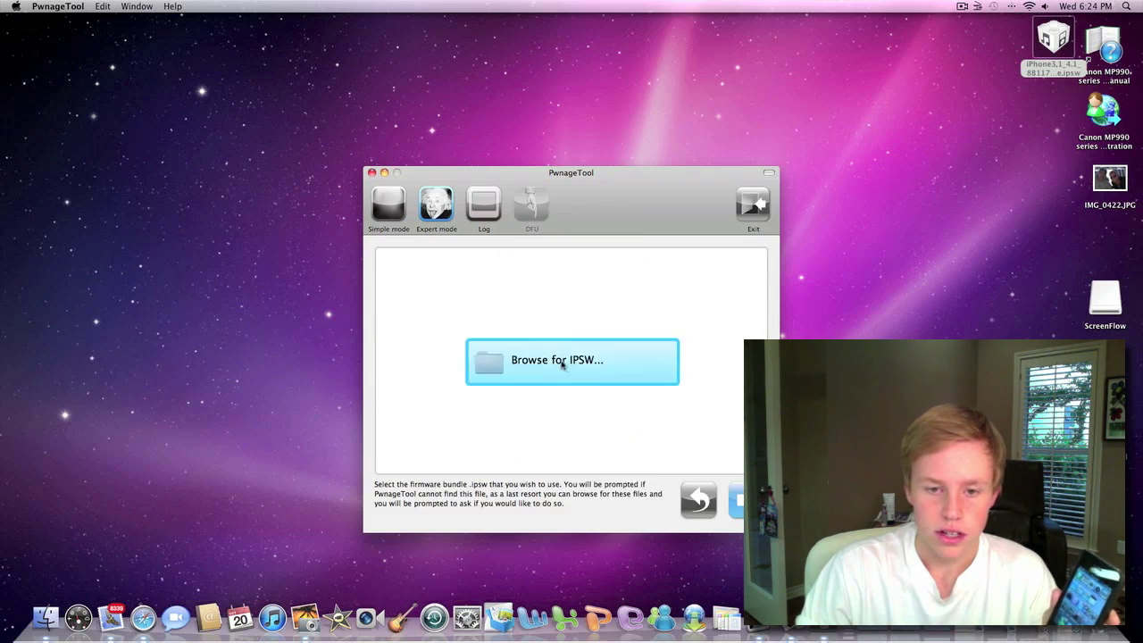
pyautogui.click(562, 362)
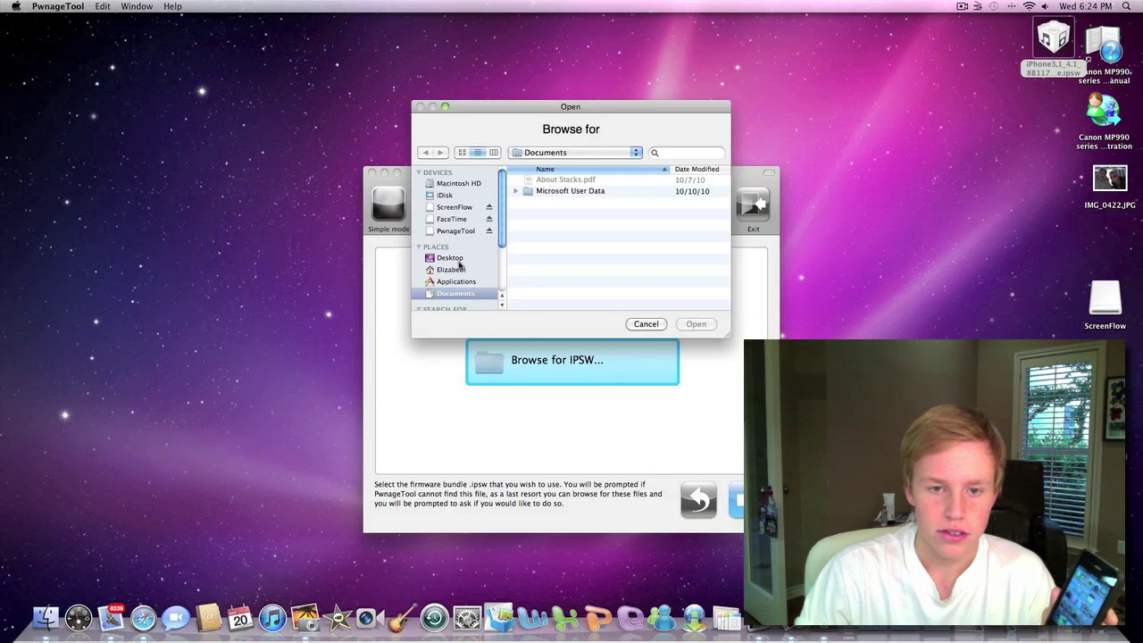
pyautogui.click(459, 261)
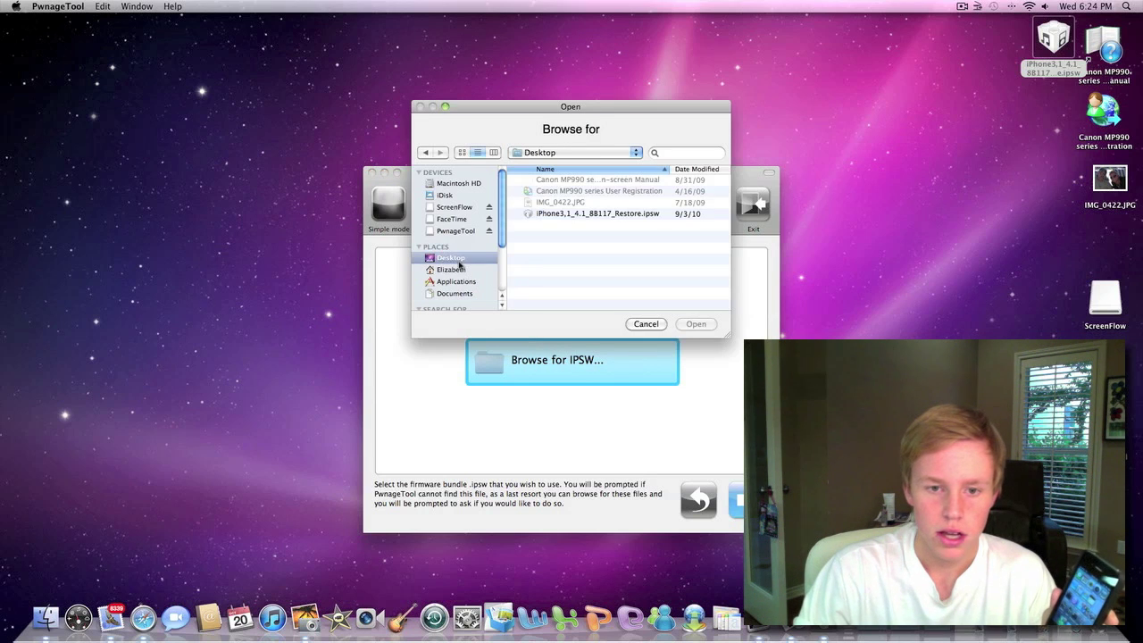
pyautogui.doubleClick(563, 217)
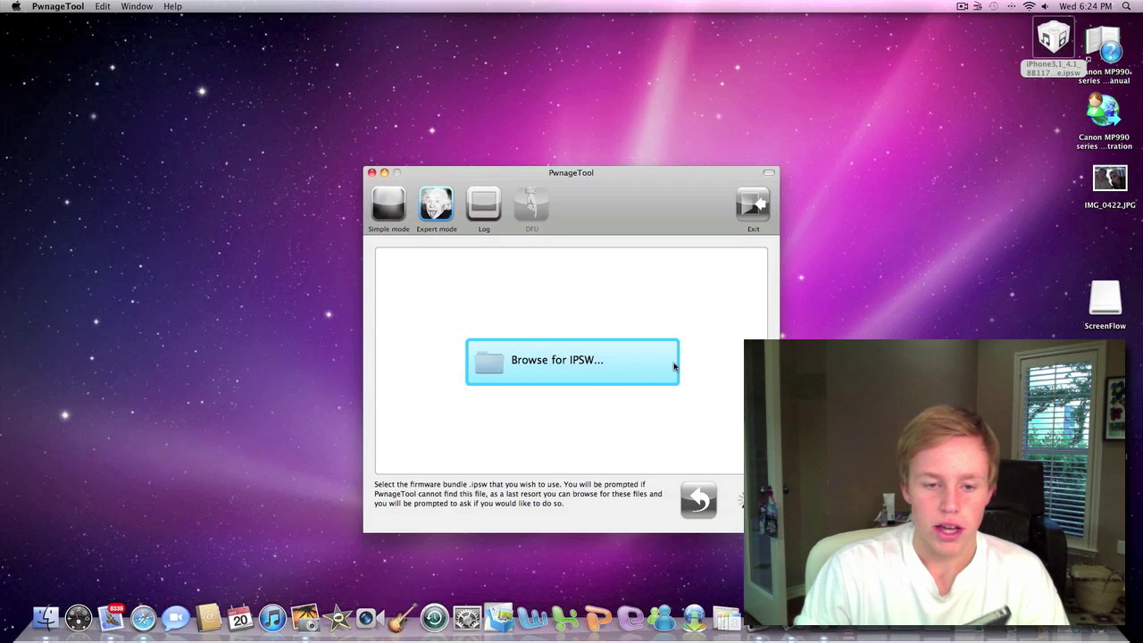
# In General settings, enlarge the root partition beyond 888 MB to 994 MB.
pyautogui.click(529, 355)
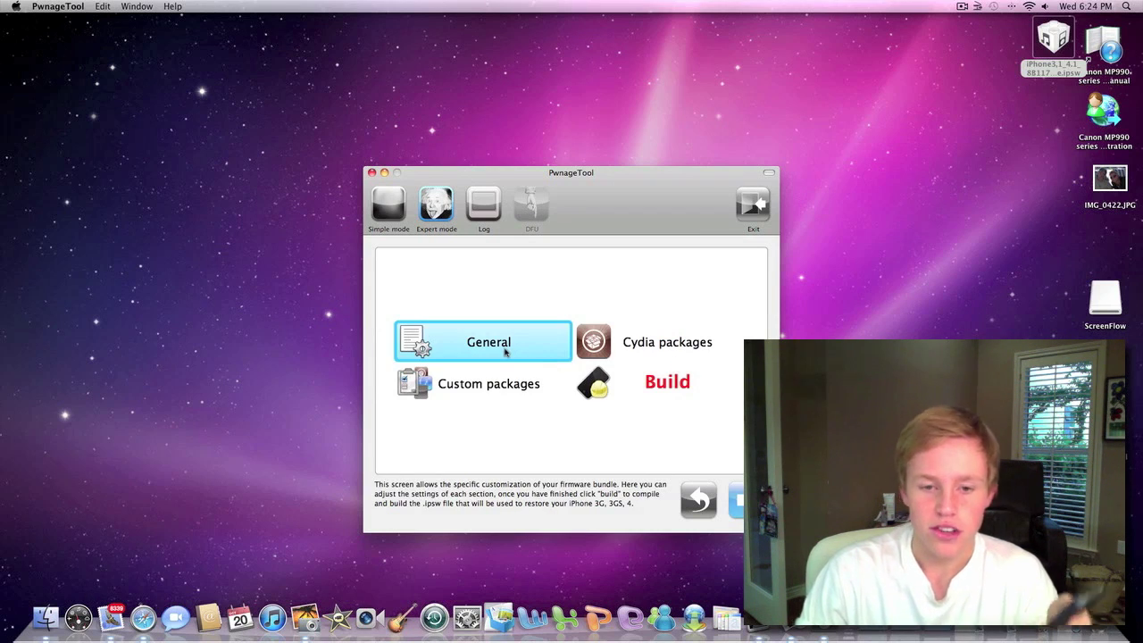
pyautogui.doubleClick(504, 353)
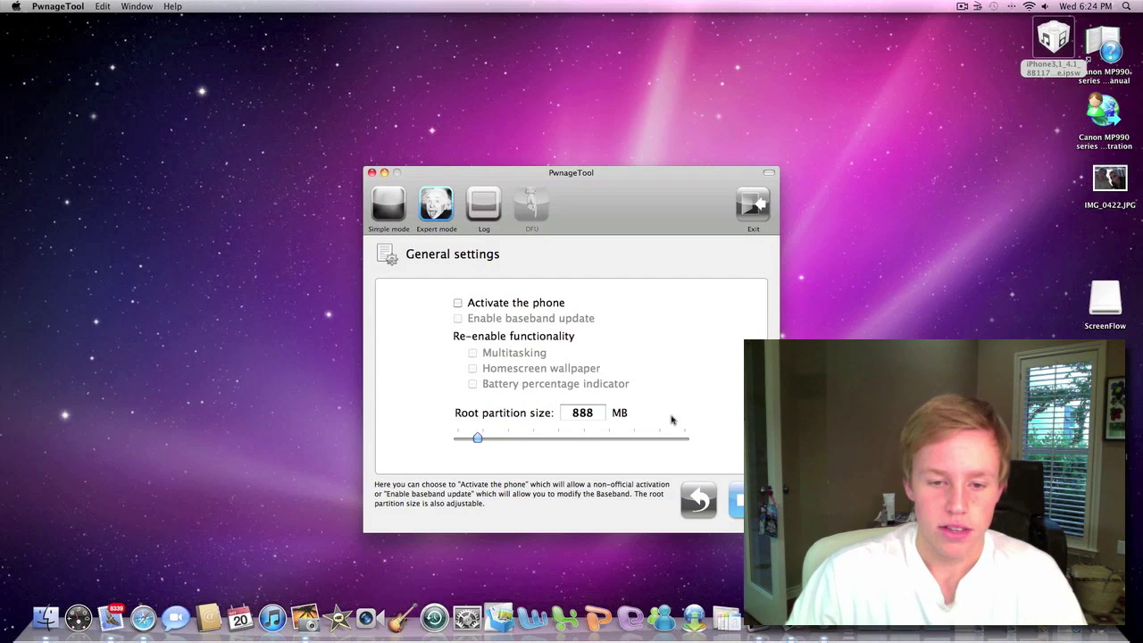
pyautogui.moveTo(478, 439); pyautogui.dragTo(482, 438)
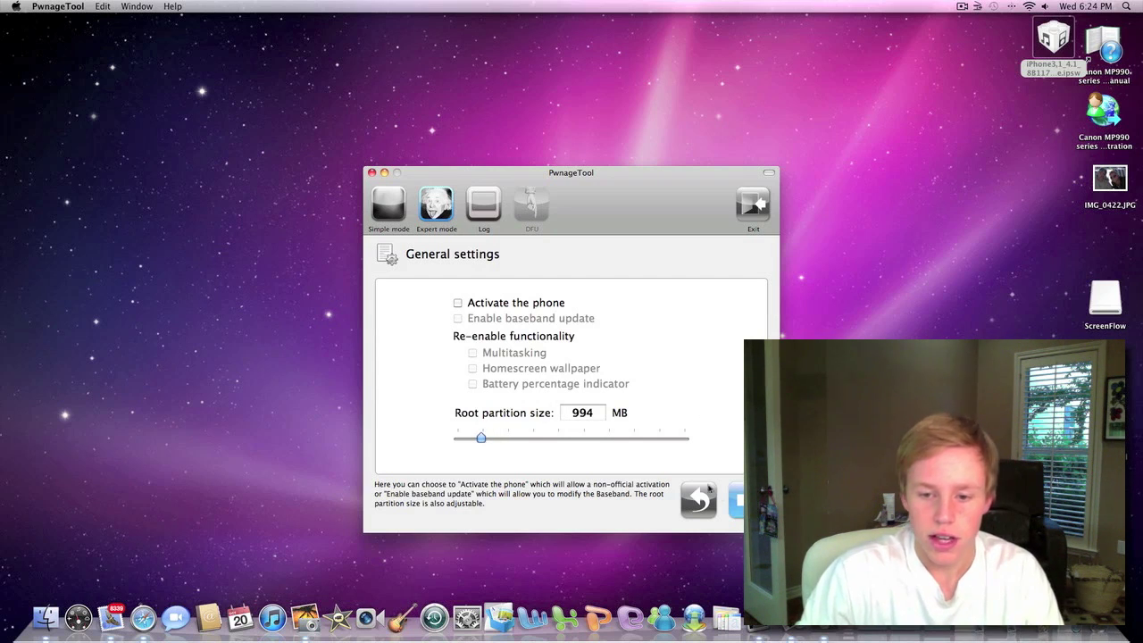
# Accept the Cydia and custom package settings with Cydia Installer, recheck General, return to overview.
pyautogui.click(736, 500)
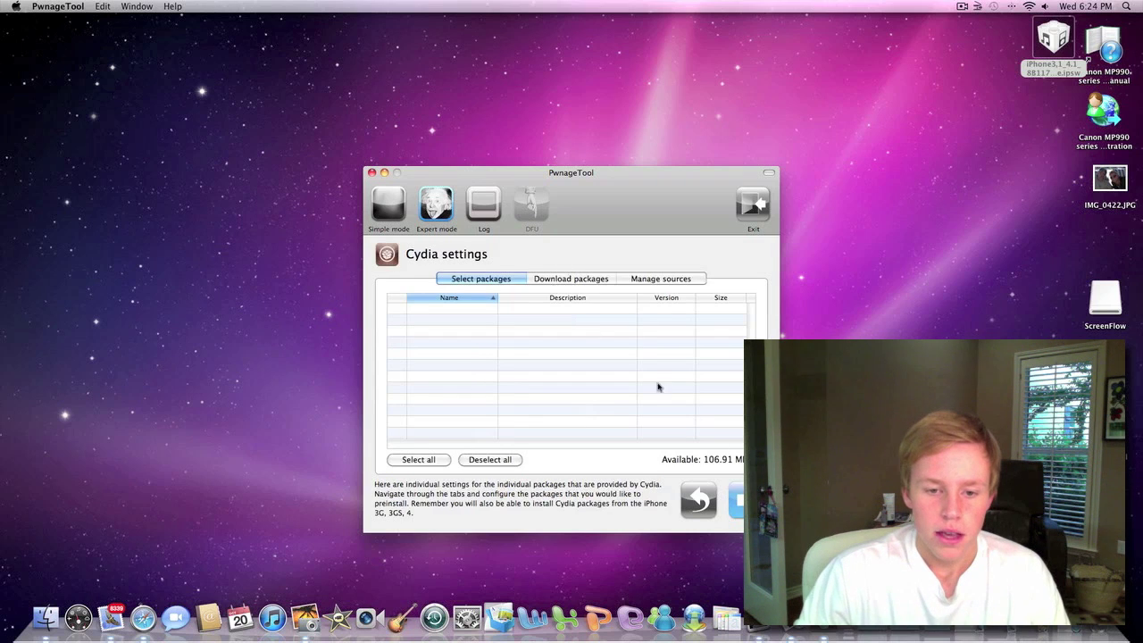
pyautogui.click(737, 500)
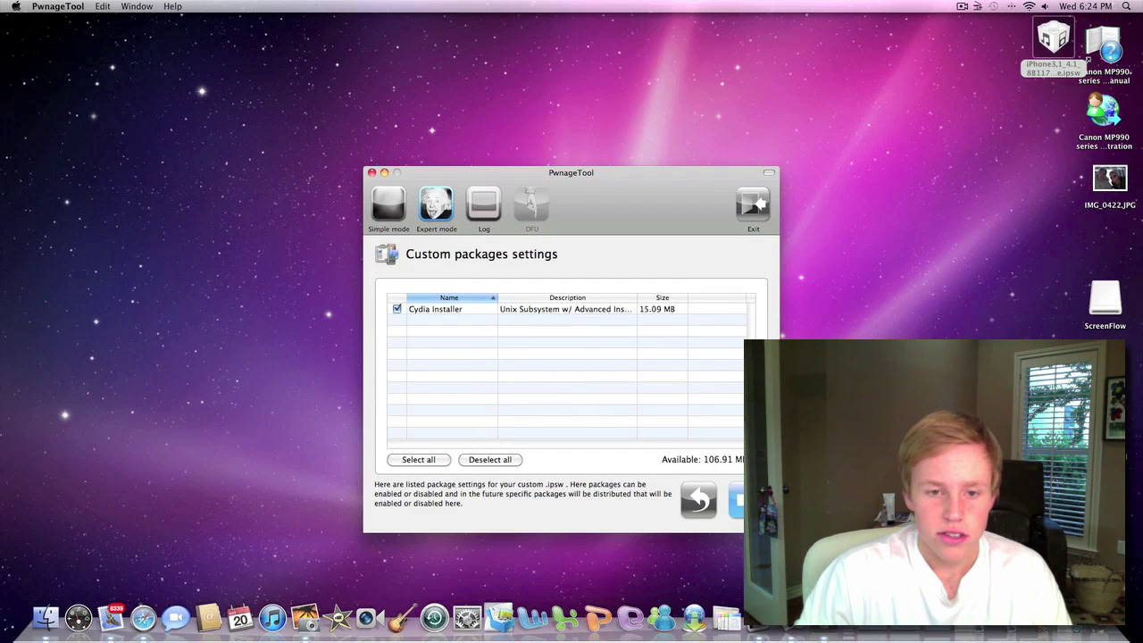
pyautogui.click(737, 500)
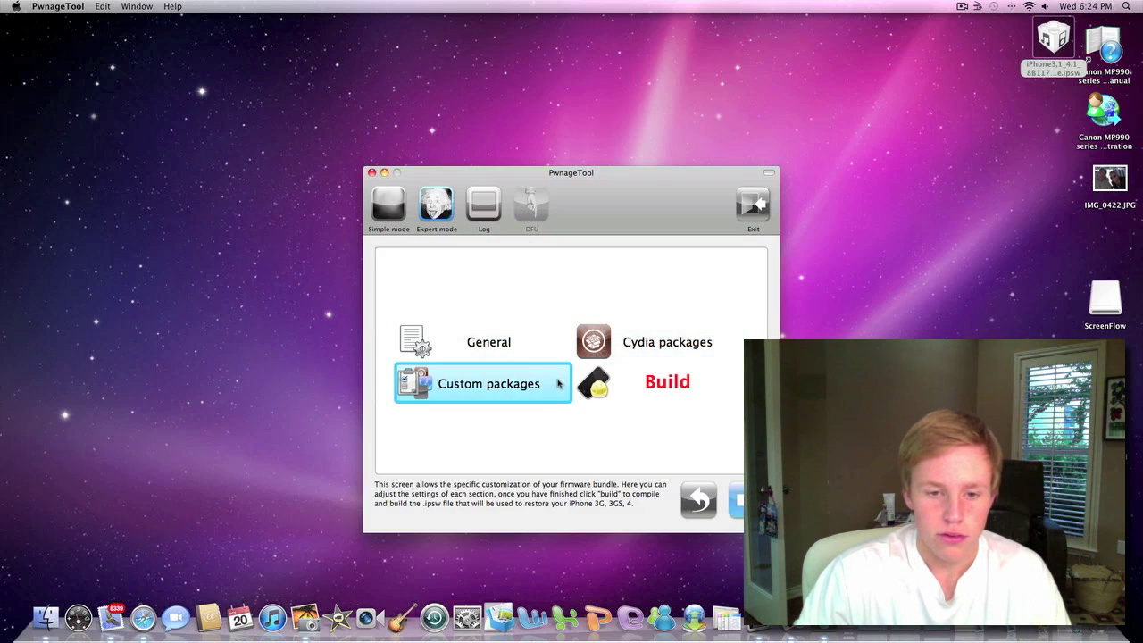
pyautogui.click(489, 344)
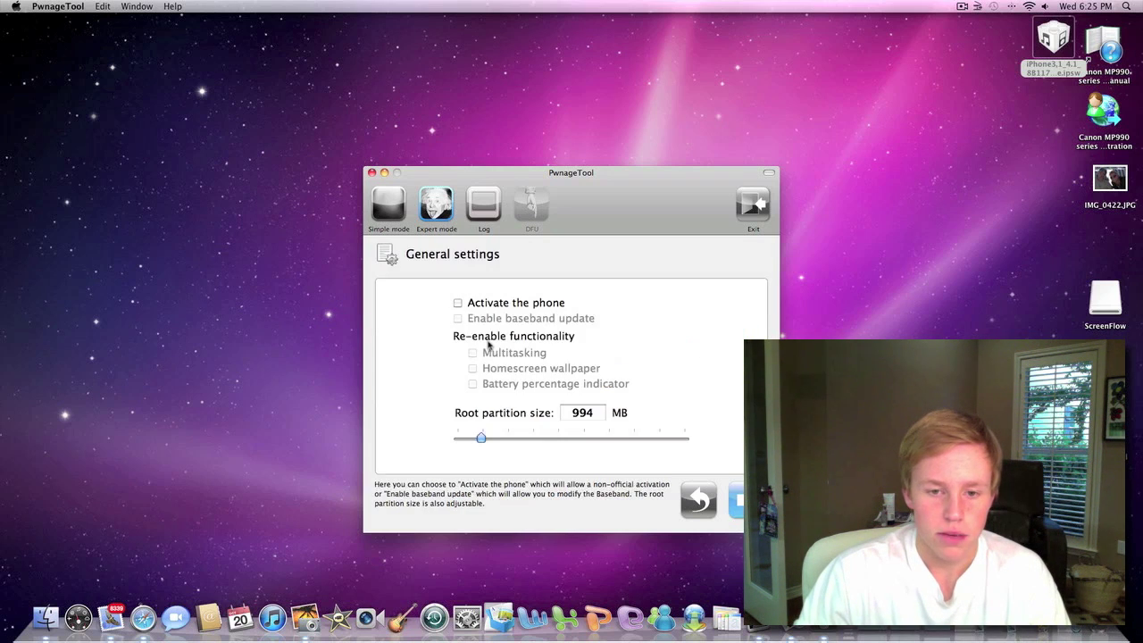
pyautogui.click(713, 507)
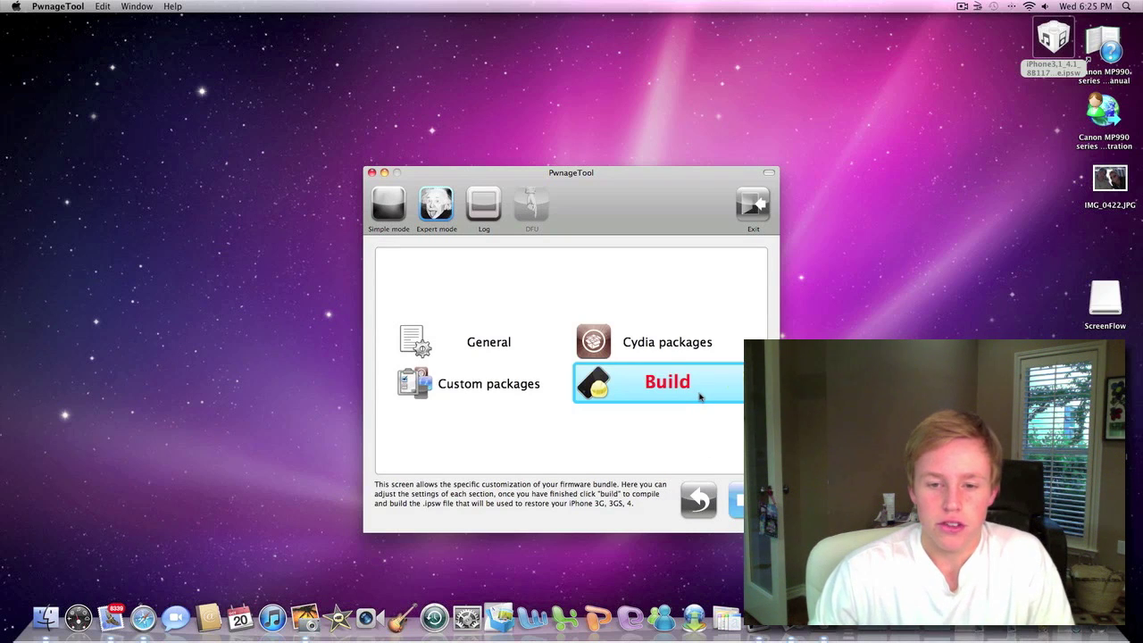
# Build the custom firmware and save iPhone3,1_4.1_8B117_Custom_Restore.ipsw to the Desktop.
pyautogui.click(740, 500)
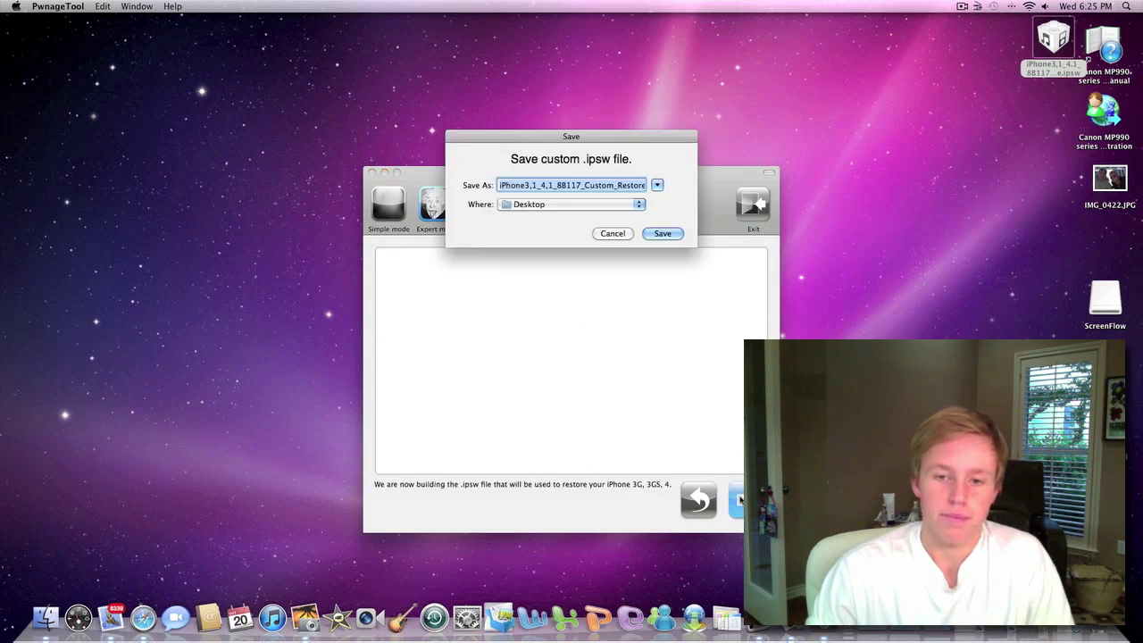
pyautogui.click(662, 233)
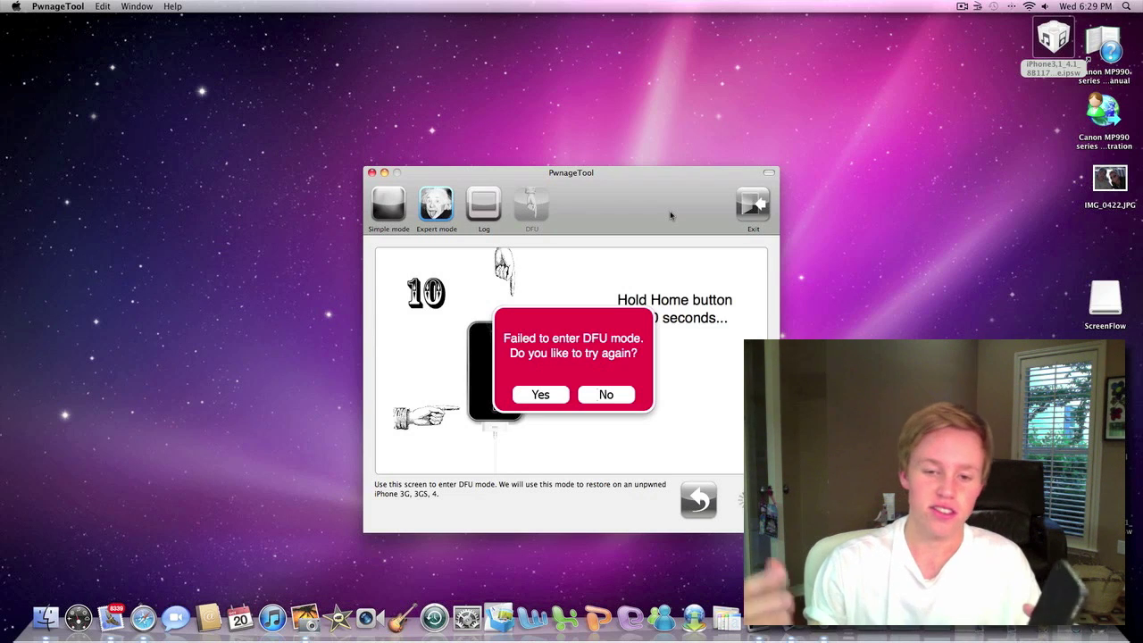
# Retry DFU mode entry, acknowledge the success message, and launch iTunes from the Dock.
pyautogui.click(536, 396)
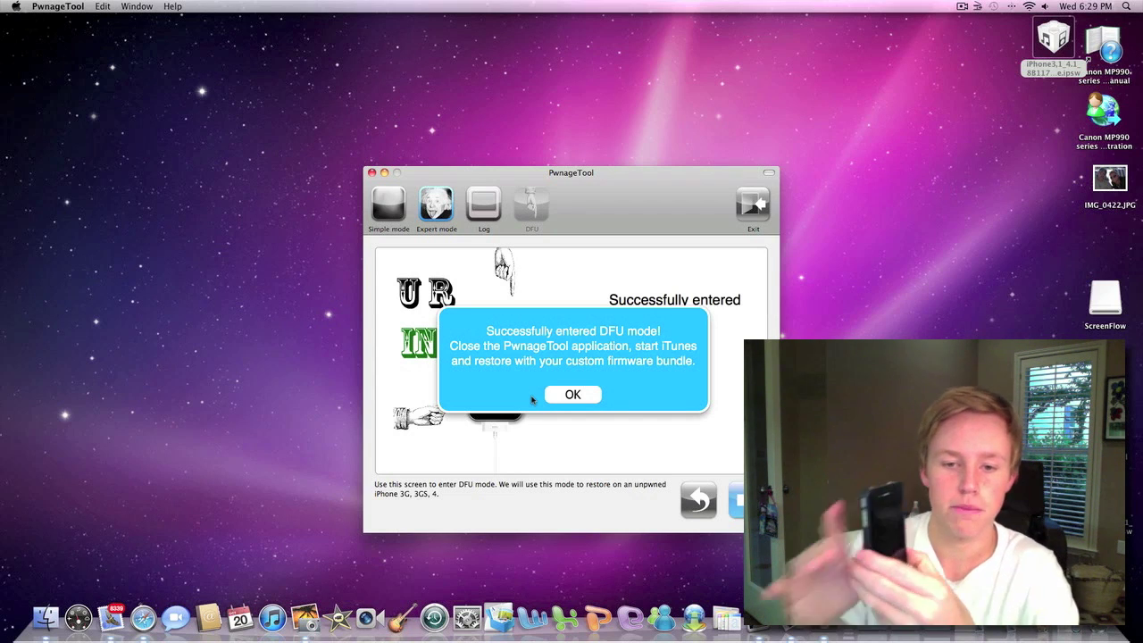
pyautogui.click(593, 398)
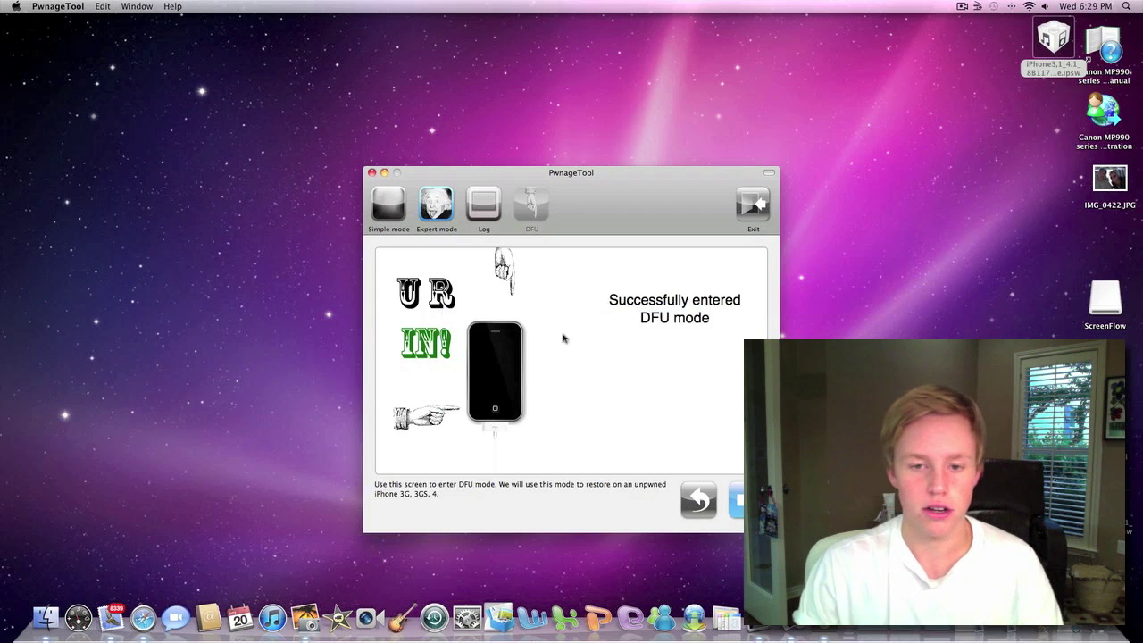
pyautogui.click(273, 616)
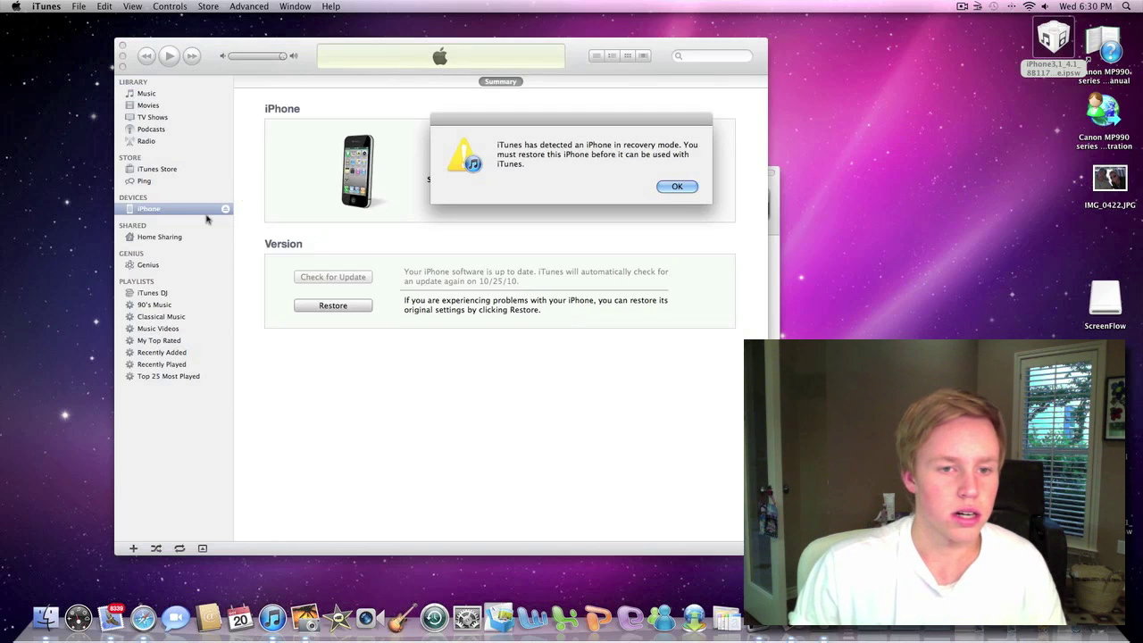
# Dismiss the recovery mode alert and cancel iTunes' standard iOS 4.1 update.
pyautogui.click(681, 190)
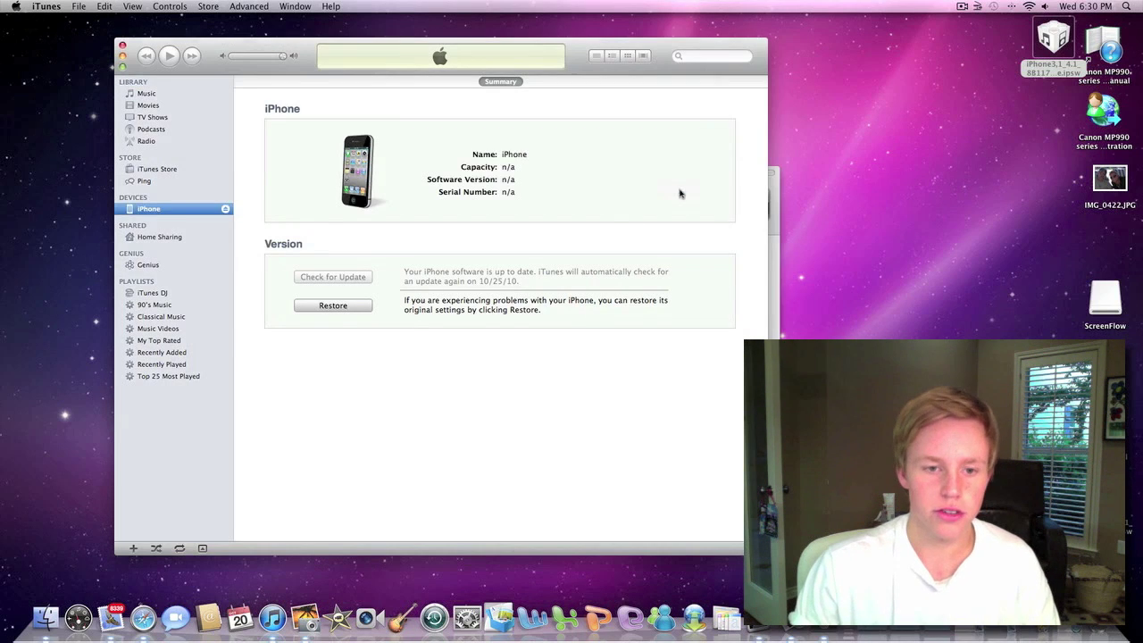
pyautogui.click(326, 306)
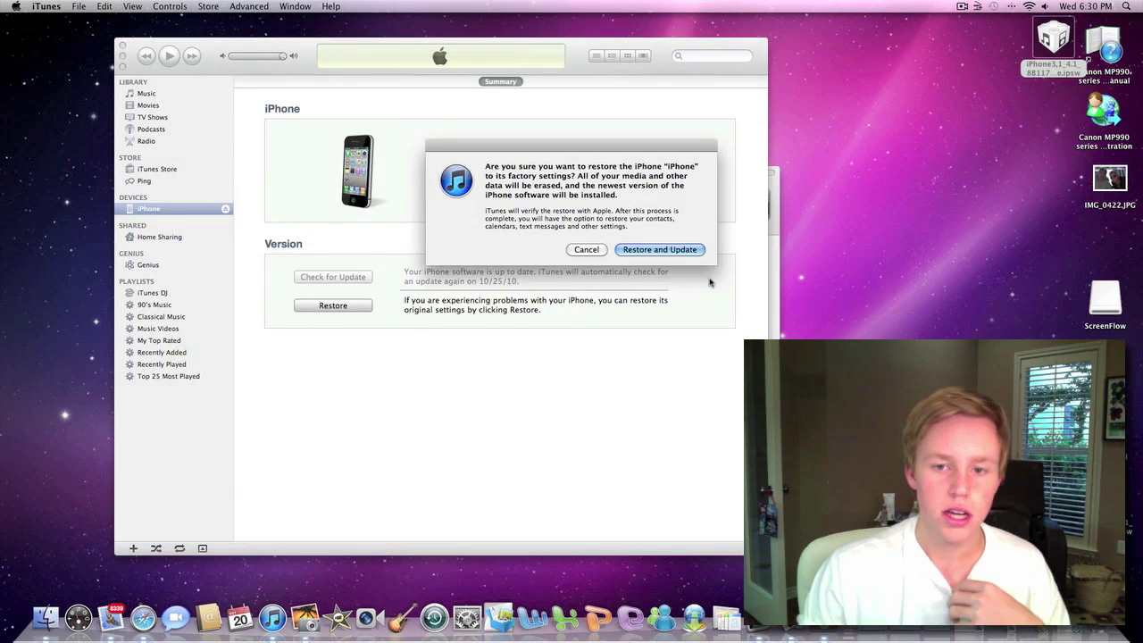
pyautogui.click(633, 251)
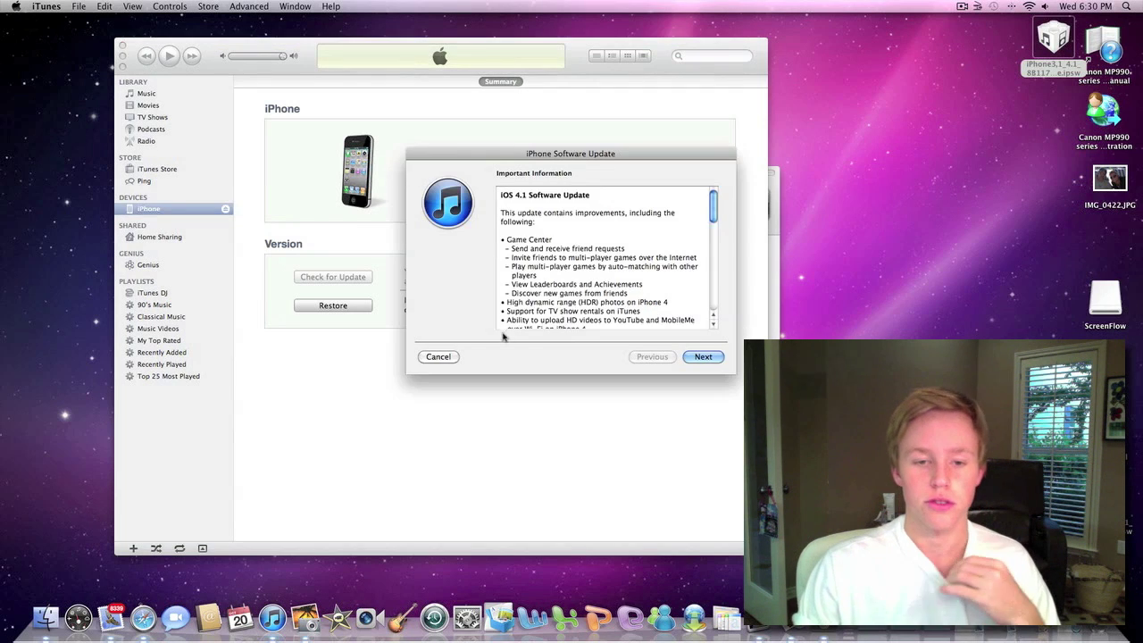
pyautogui.click(437, 357)
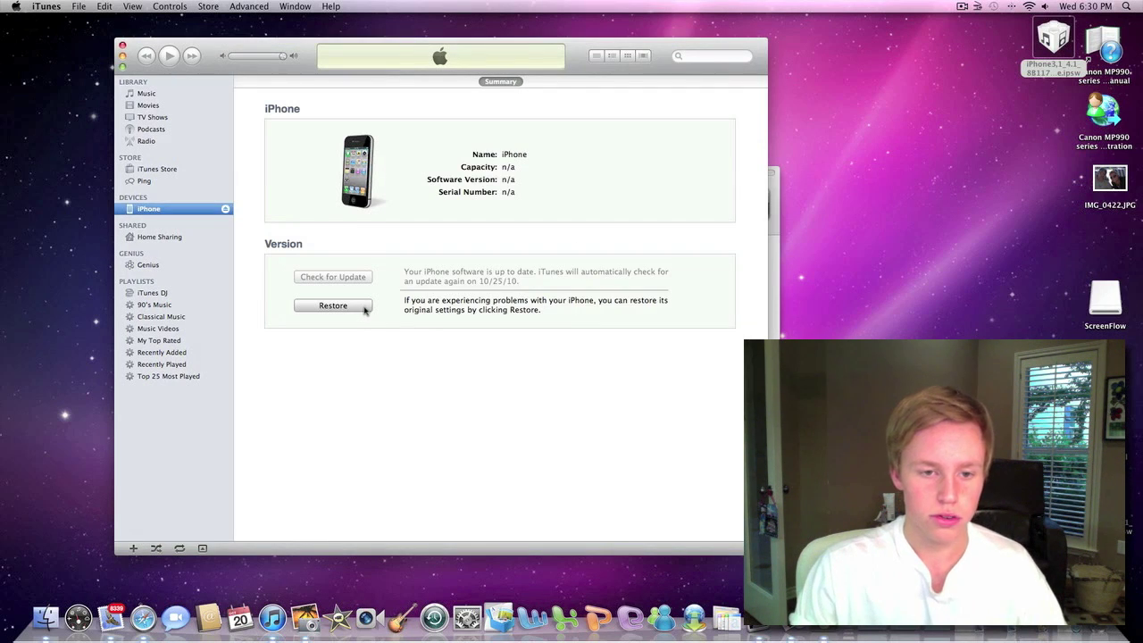
# Restore from the Desktop's iPhone3,1_4.1_8B117_Custom_Restore.ipsw and confirm erasing to iOS 4.1.
pyautogui.keyDown('alt'); pyautogui.click(362, 308); pyautogui.keyUp('alt')
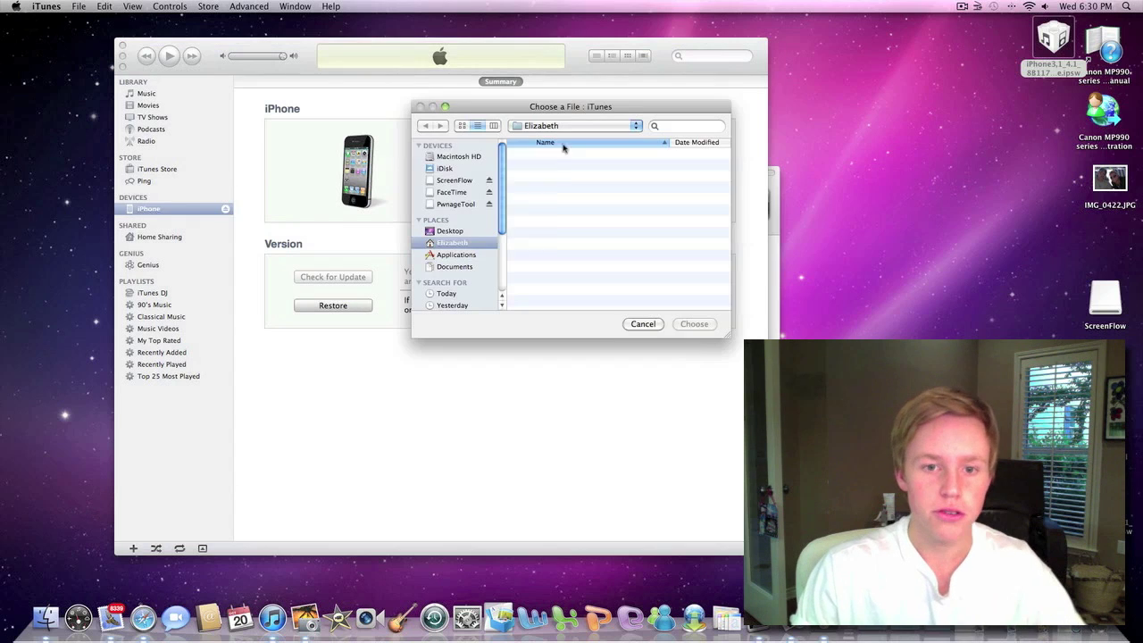
pyautogui.click(464, 232)
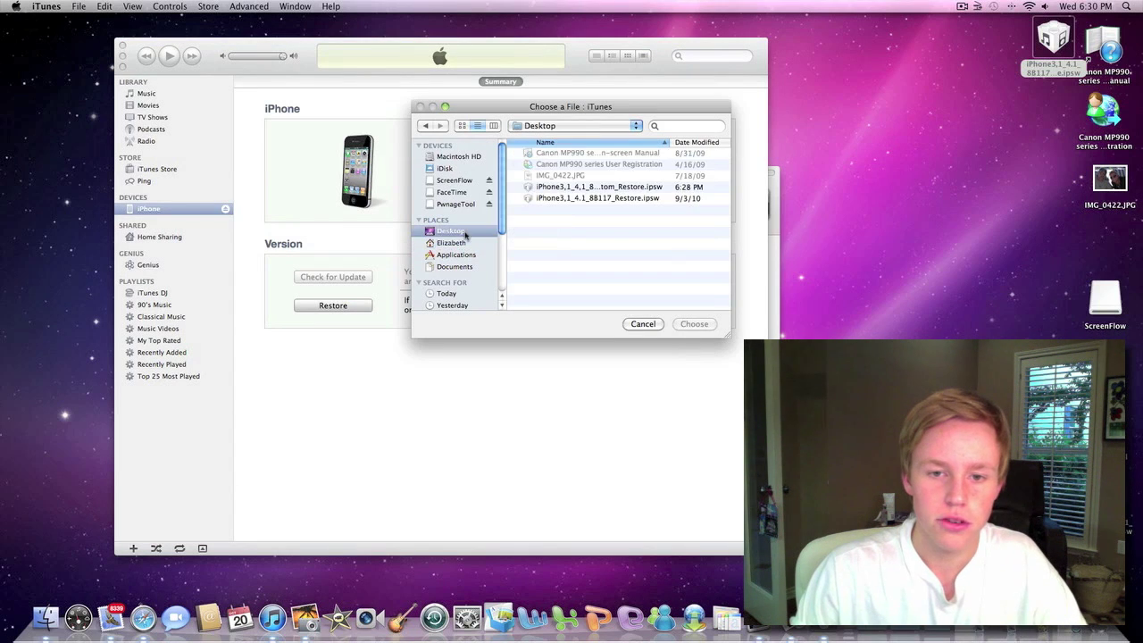
pyautogui.moveTo(670, 143); pyautogui.dragTo(689, 144)
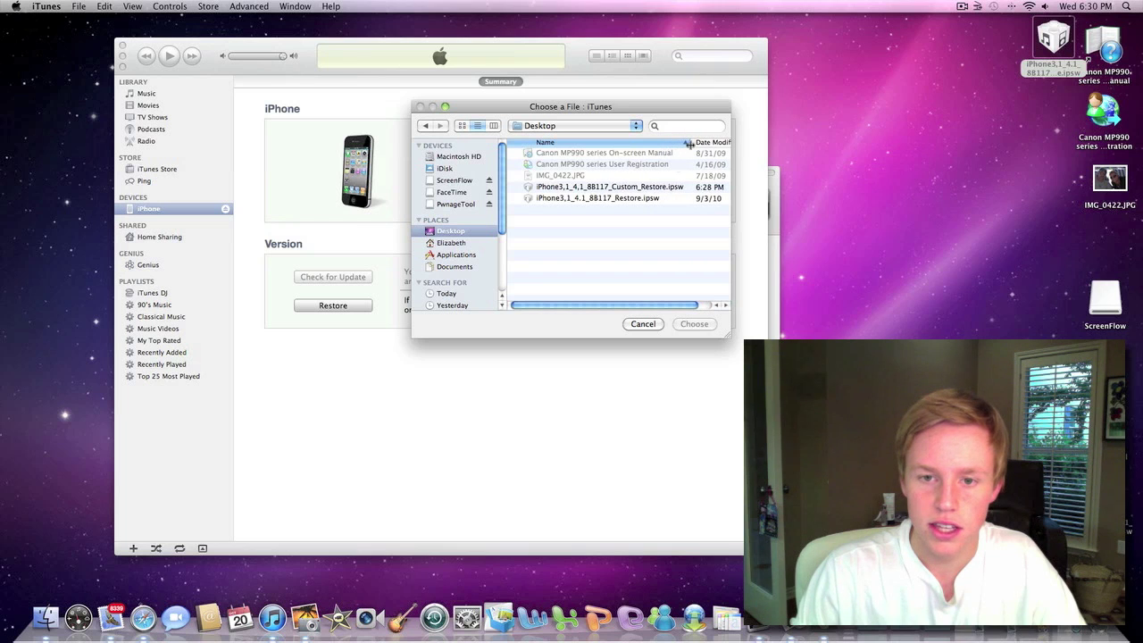
pyautogui.doubleClick(664, 191)
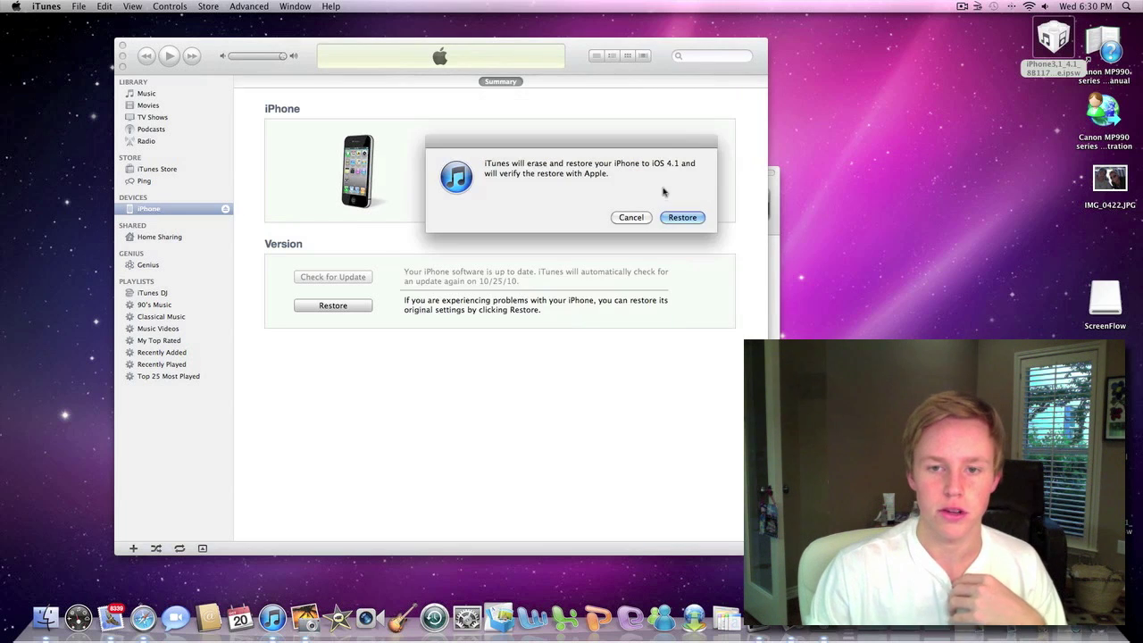
pyautogui.click(683, 217)
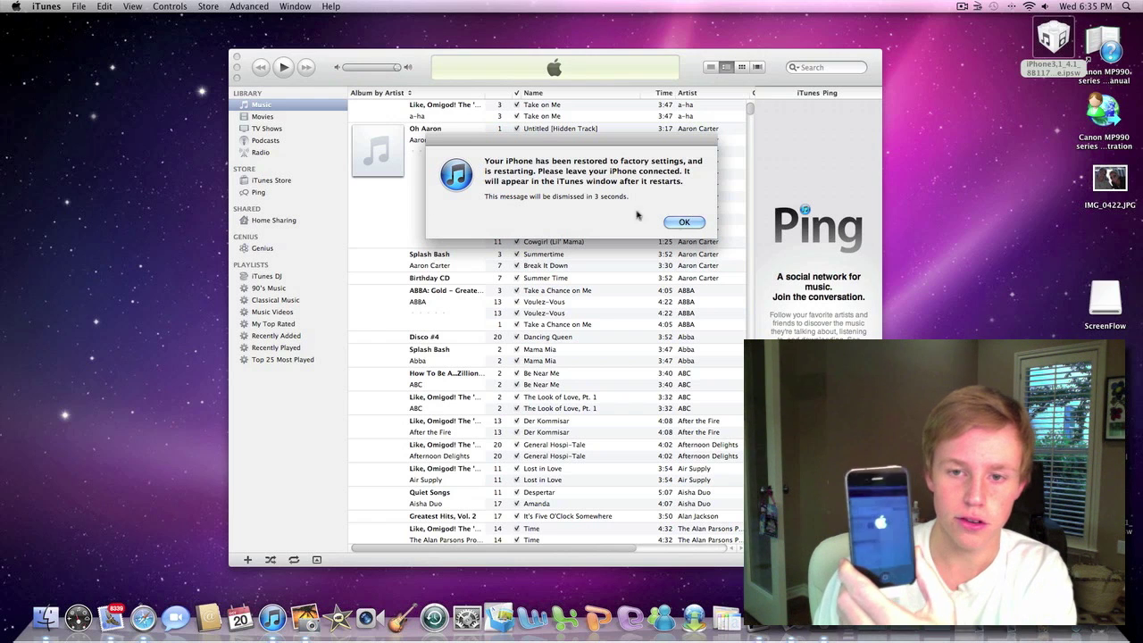
# Close iTunes' factory-settings restore notice with OK.
pyautogui.click(686, 222)
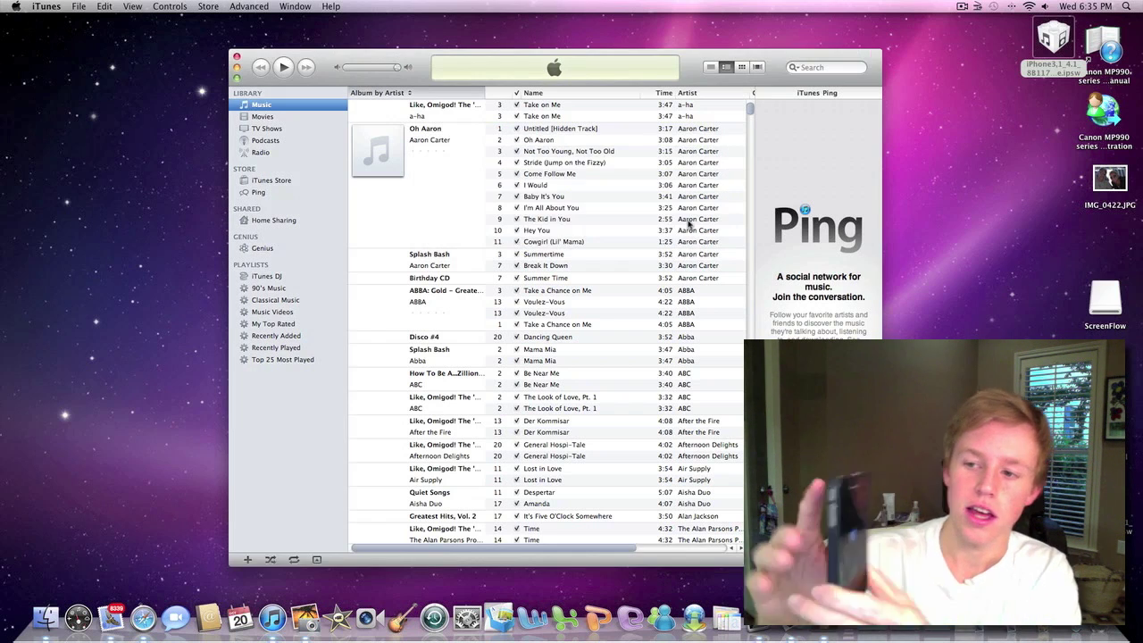